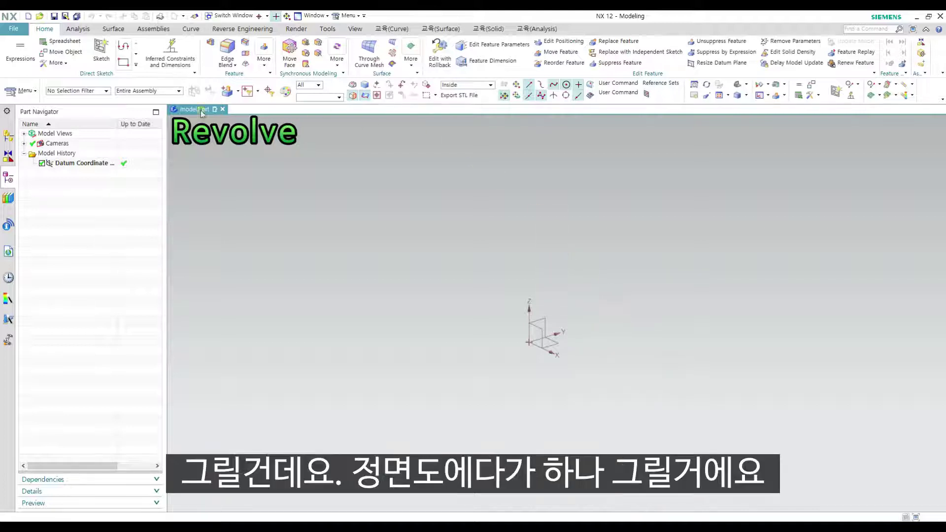
- Create a sketch on the front (XZ) plane of the datum coordinate system
left_click(101, 51)
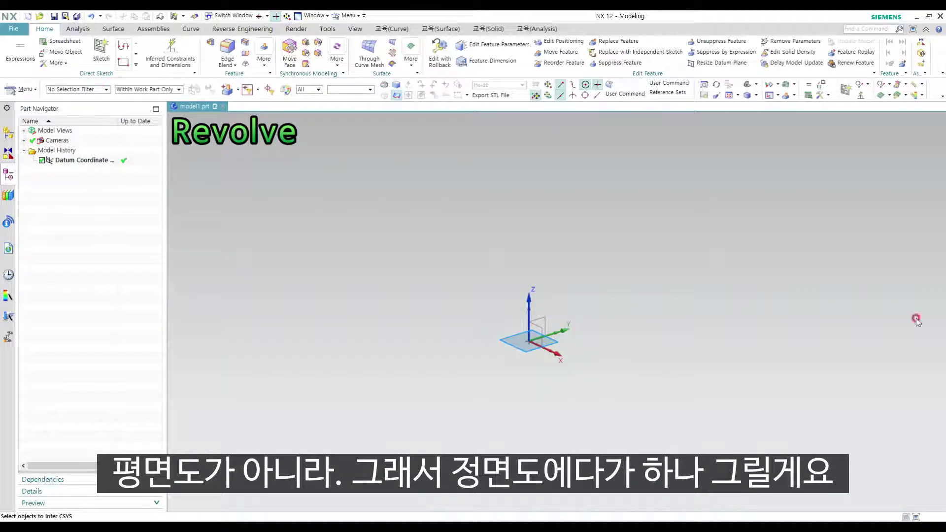
left_click_drag(722, 172, 761, 174)
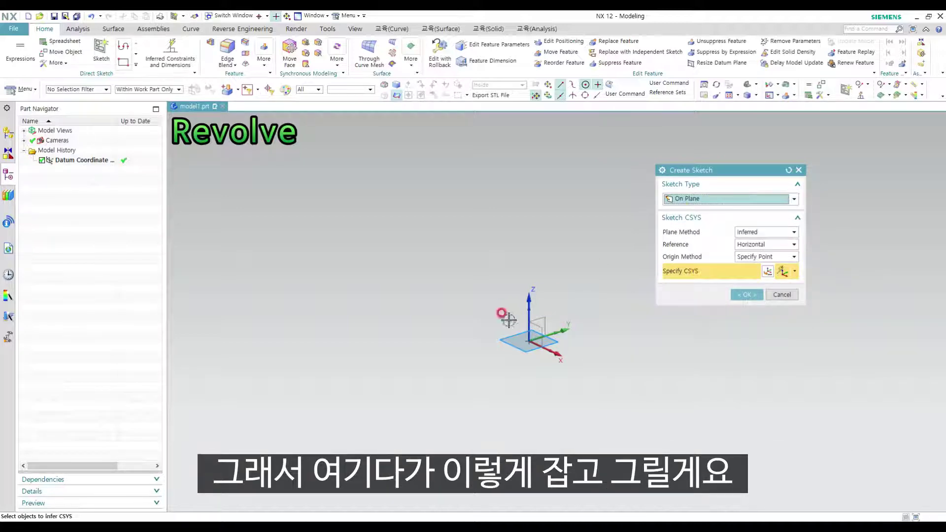
left_click(532, 325)
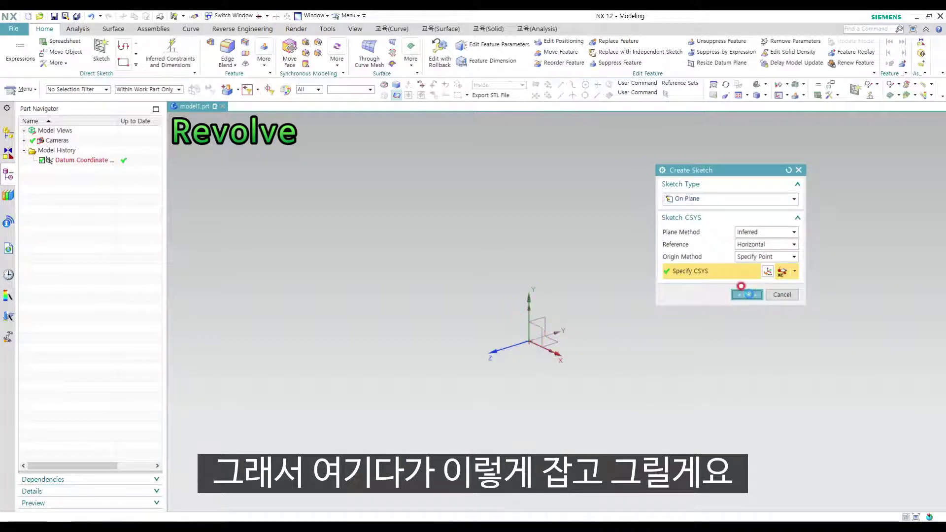
middle_click(463, 317)
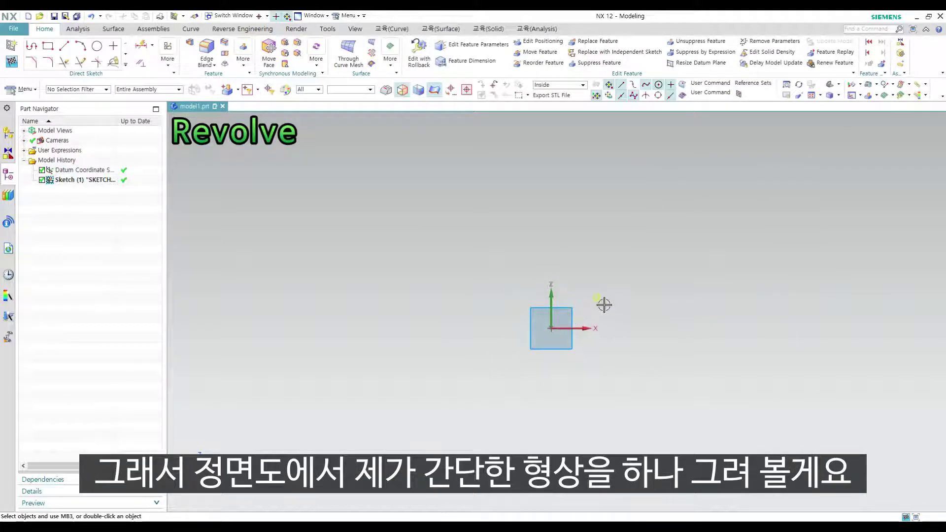
- Sketch an S-shaped profile of two connected arcs beside the vertical axis, one bulging outward above one curving inward, and finish the sketch
key("a")
left_click(495, 179)
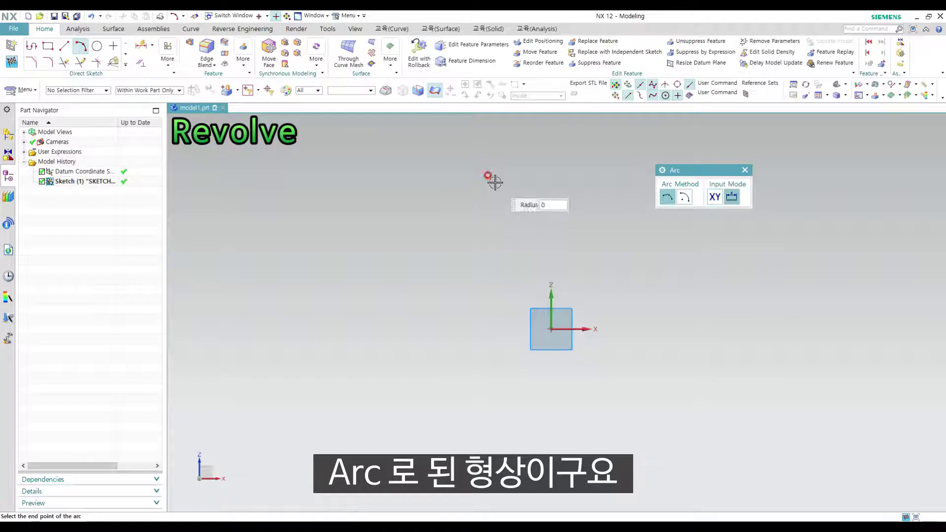
left_click(496, 273)
left_click(484, 244)
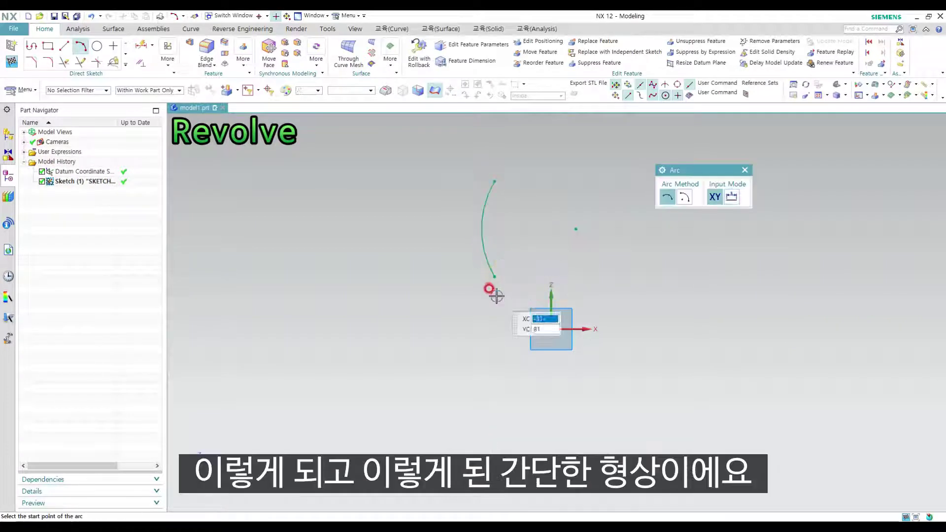
left_click(490, 362)
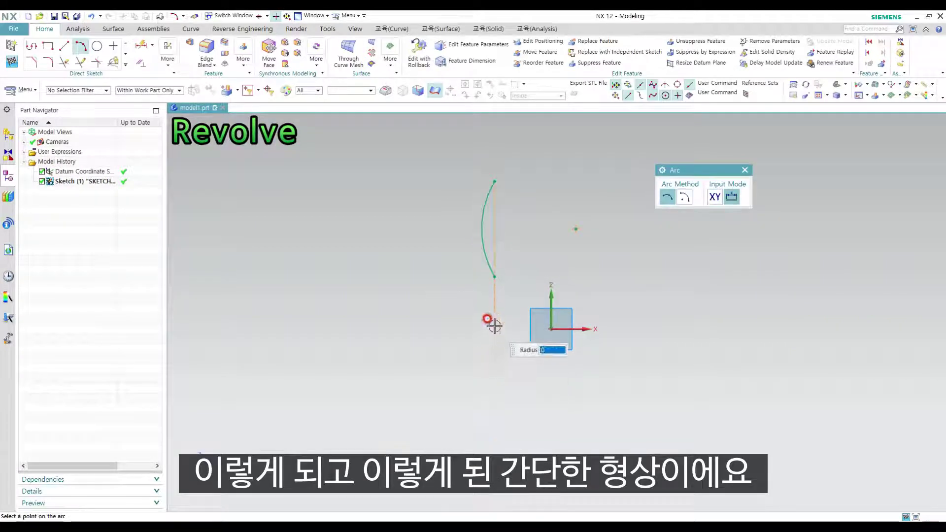
left_click(505, 318)
key("Escape")
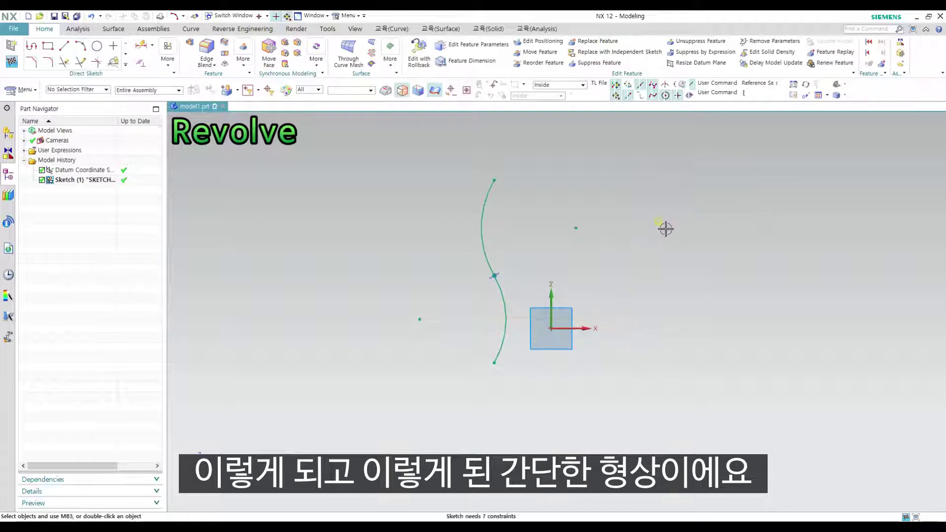
middle_click_drag(583, 289, 566, 292, "shift")
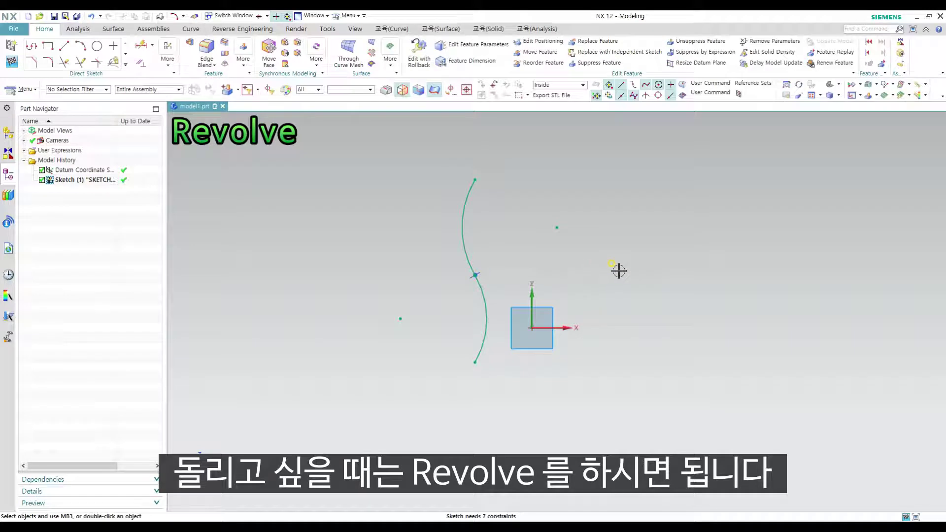
left_click(4, 43)
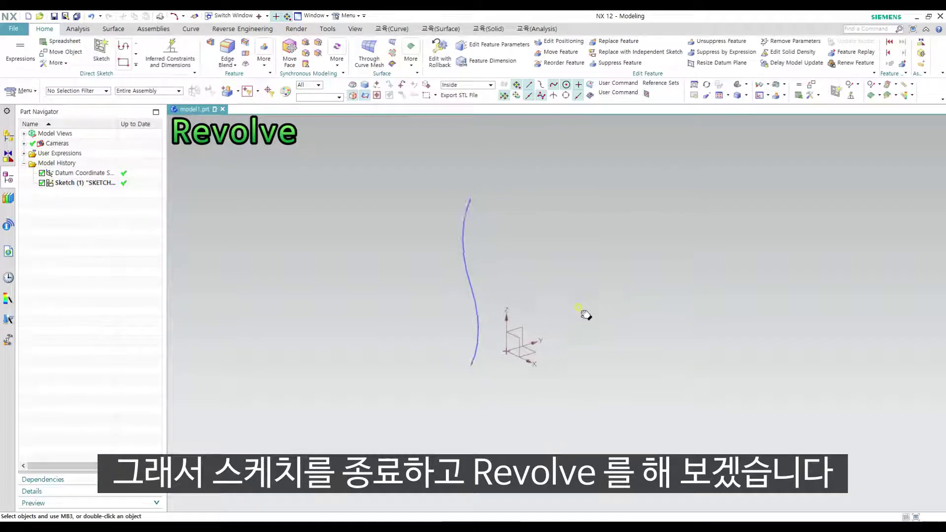
- Start a Revolve and select both sketched arcs as its section
left_click(622, 274, "ctrl+shift")
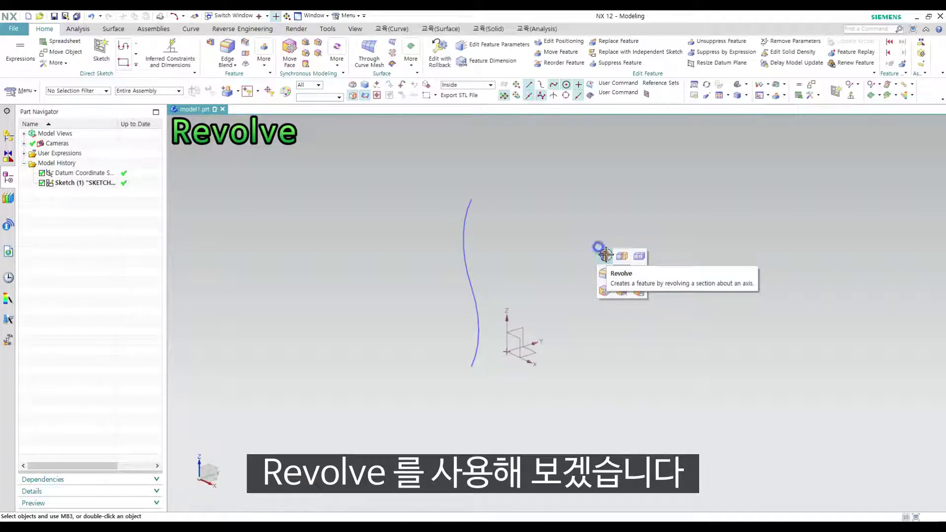
left_click(605, 255)
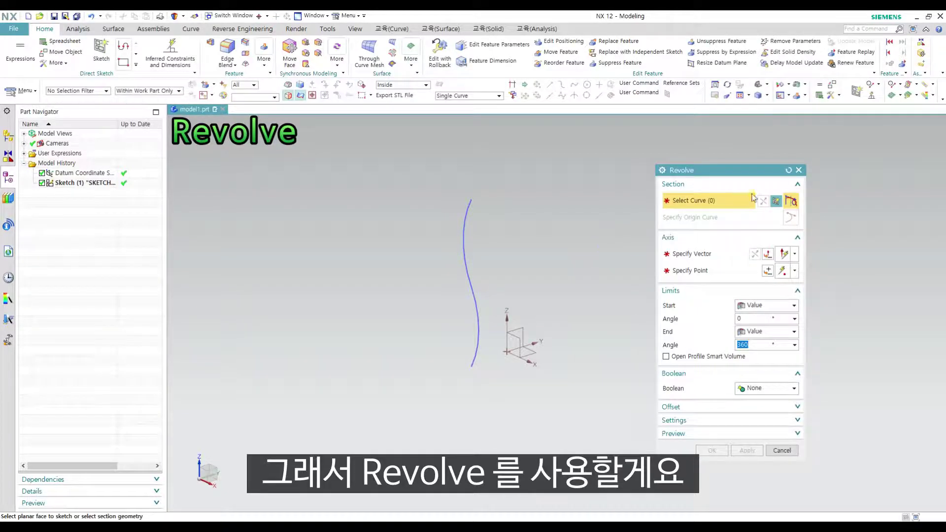
middle_click_drag(596, 293, 570, 273)
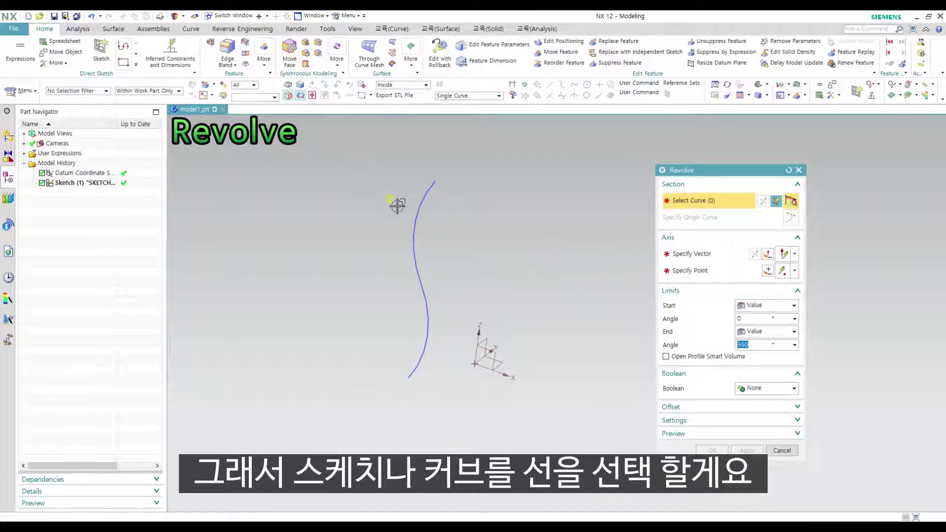
left_click(414, 256)
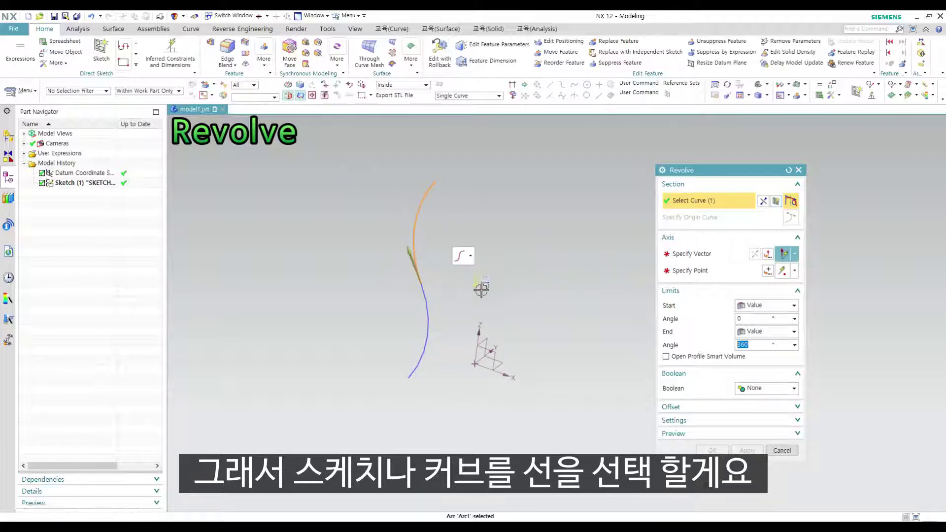
left_click(432, 295)
mouse_move(528, 321)
middle_mouse_down()
mouse_move(515, 312)
mouse_move(523, 311)
middle_mouse_up()
- Try defining the revolve axis with the Z vector and the datum origin point, and reset the Revolve settings
left_click(696, 254)
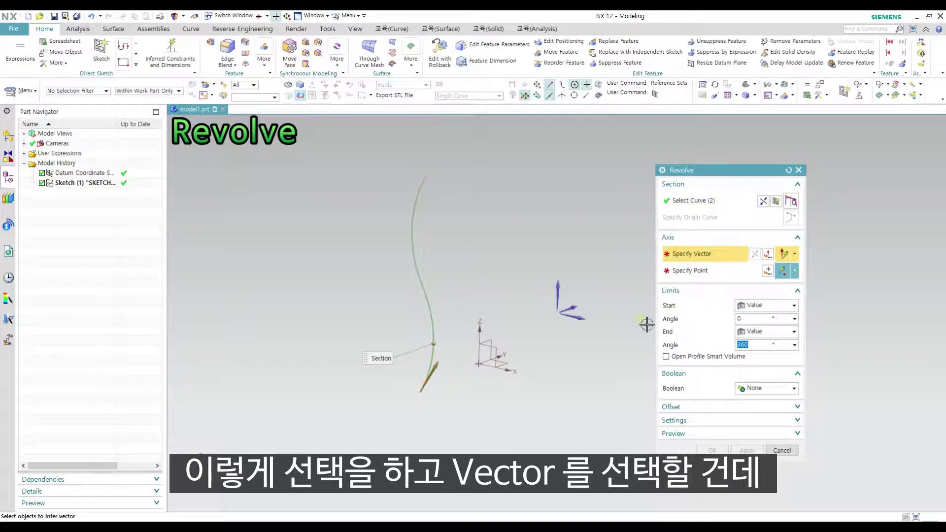
middle_click_drag(608, 281, 577, 298)
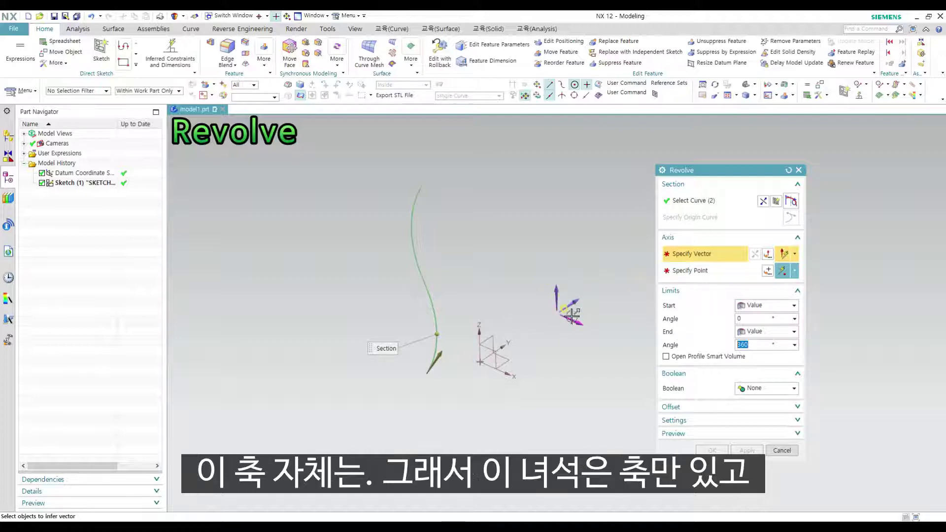
left_click(558, 290)
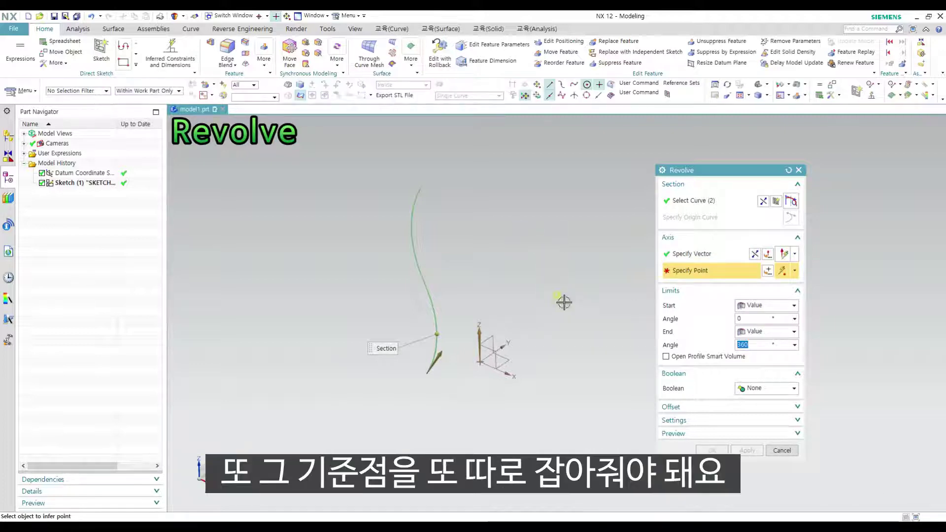
left_click(481, 362)
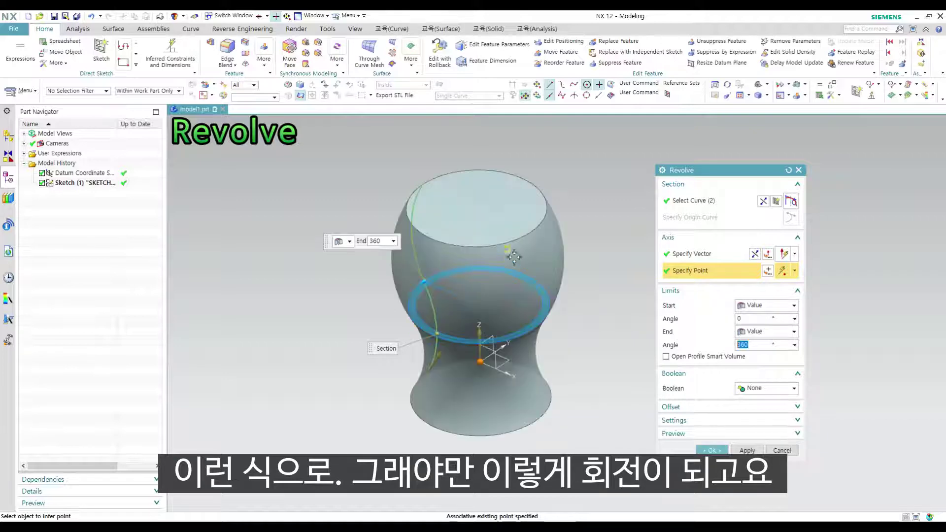
left_click(789, 170)
- Revolve the two-arc profile a full 360° about the Z axis of the datum coordinate system
left_click(415, 209)
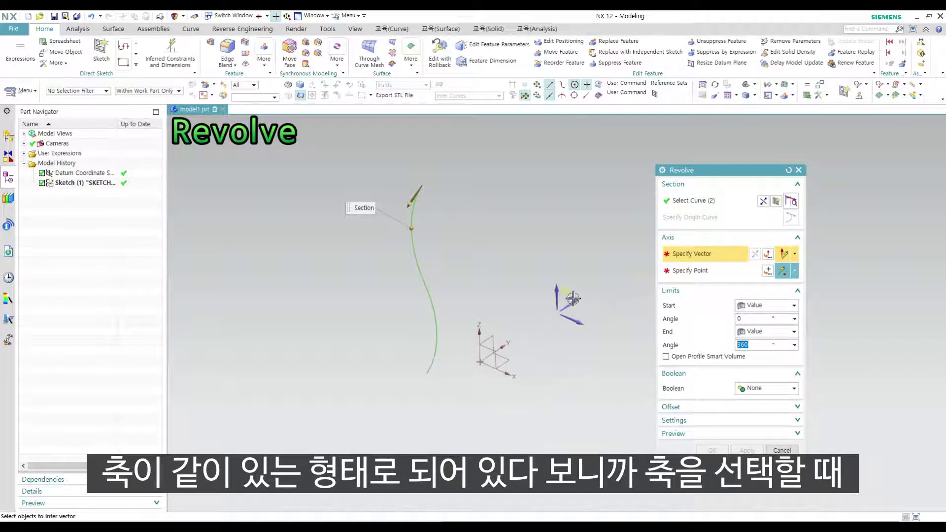
left_click(478, 331)
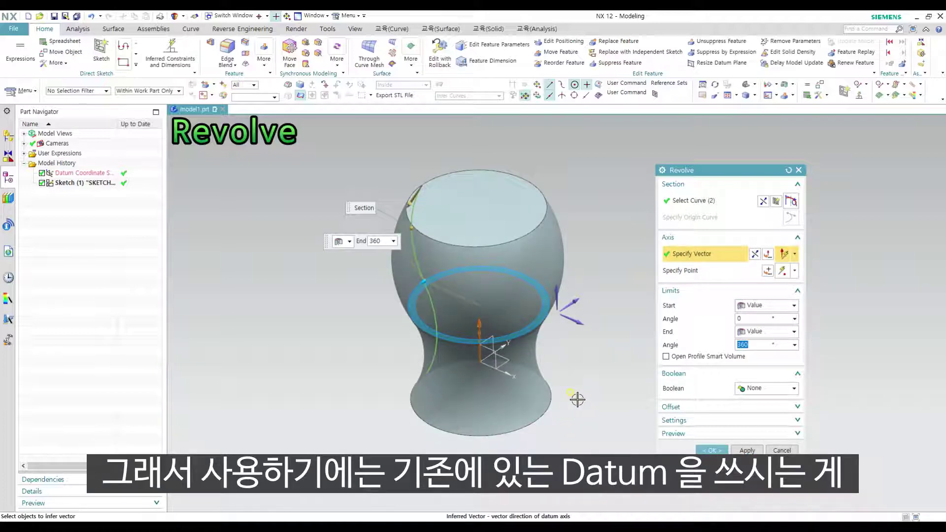
left_click(477, 340)
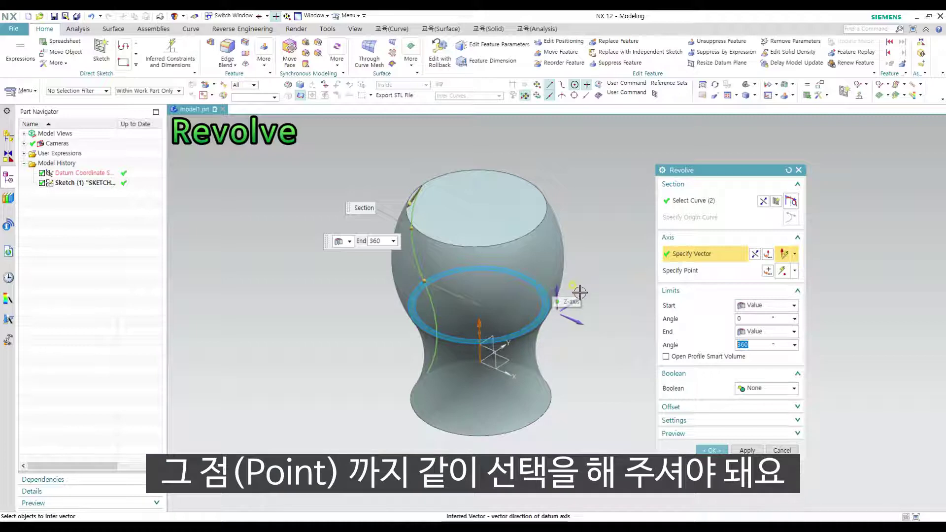
left_click(481, 363)
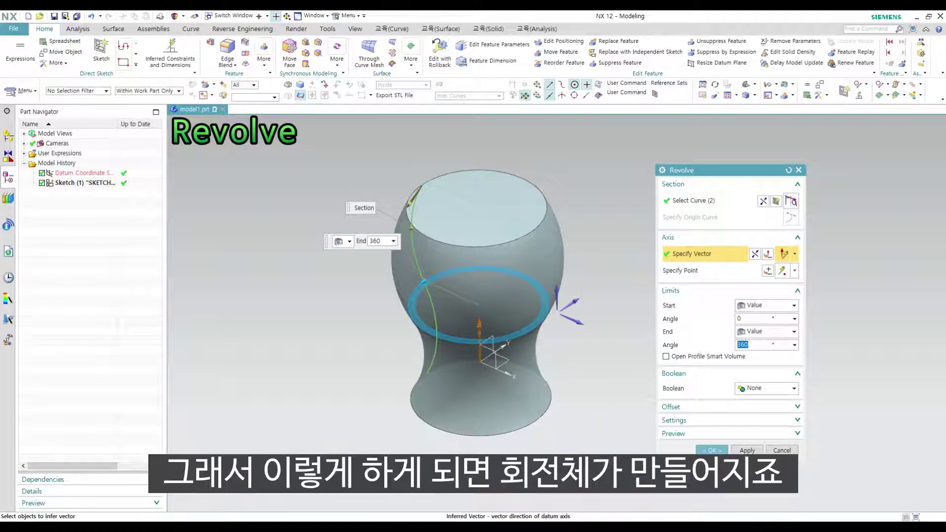
left_click(712, 450)
middle_click_drag(627, 365, 623, 338)
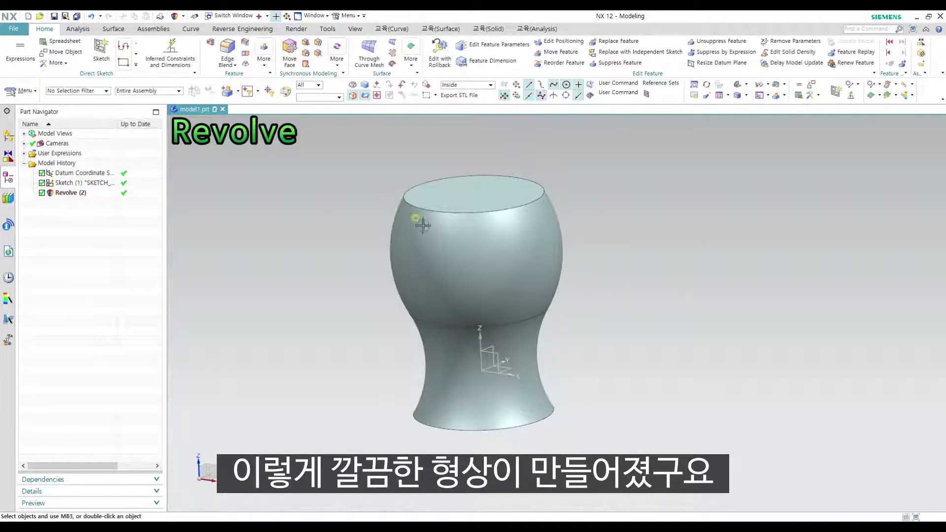
- Edit the revolve feature to set its end angle to 180°
double_click(90, 195)
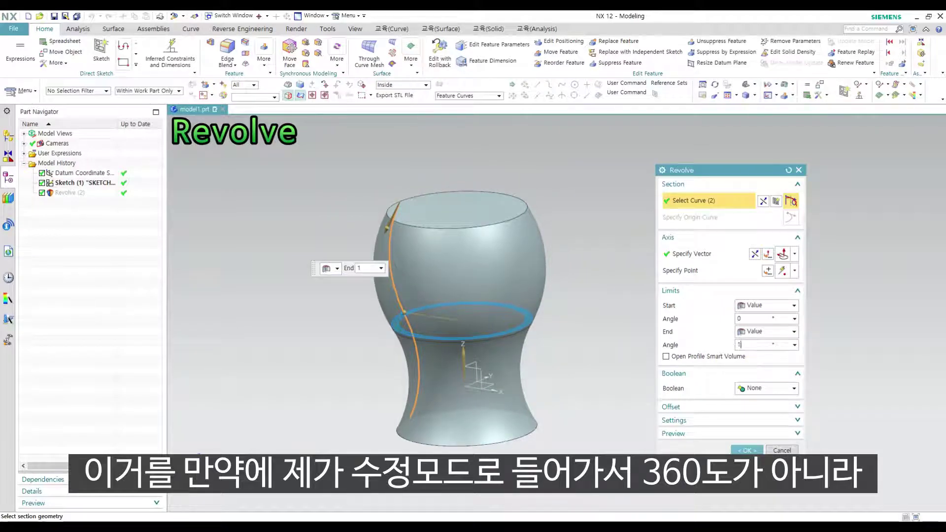
key("Return")
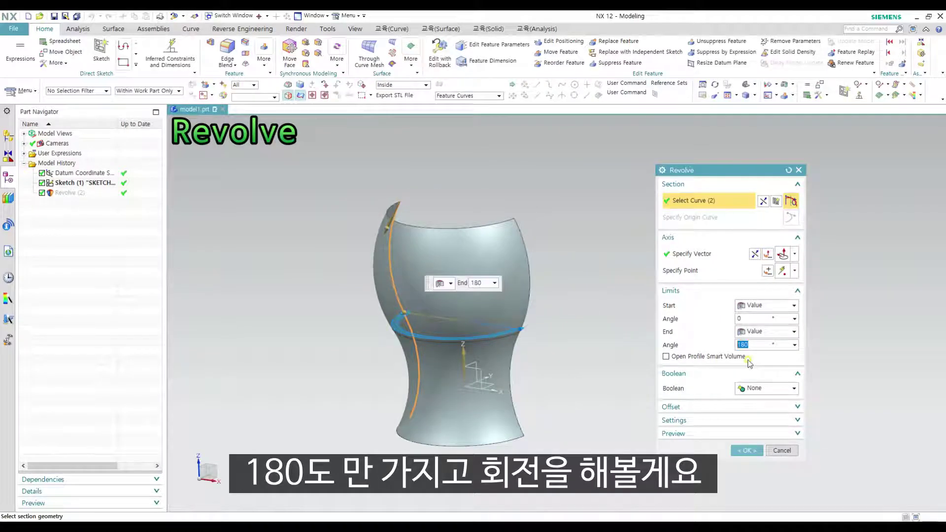
middle_click_drag(610, 295, 543, 274)
middle_click(564, 328)
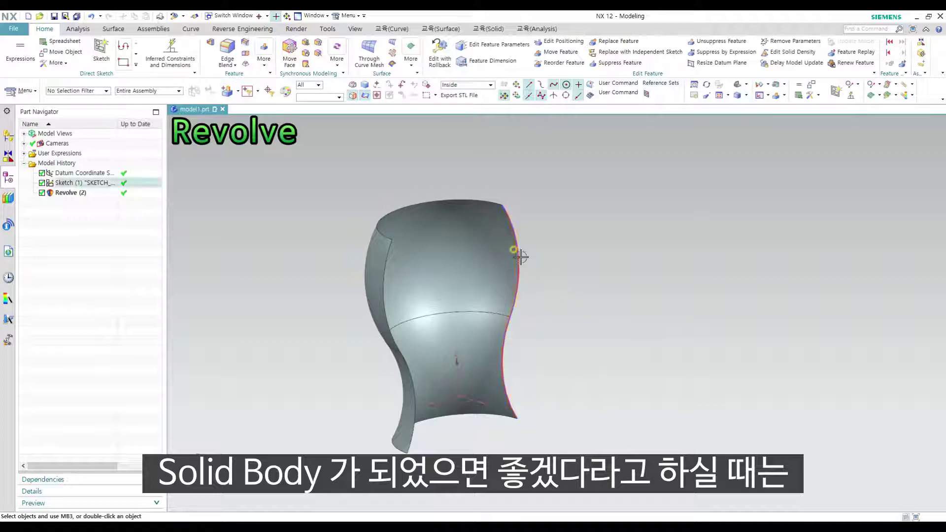
- Open the profile sketch for editing and hide the revolved body
double_click(517, 231)
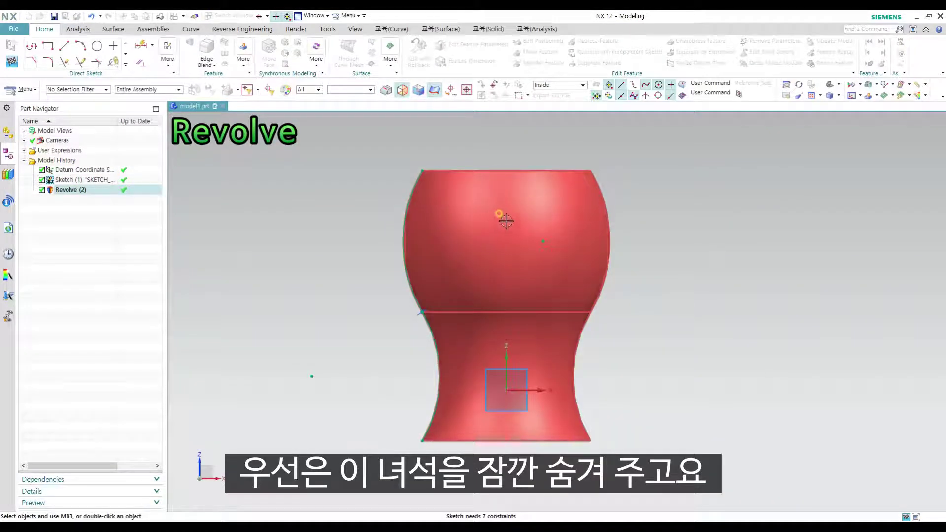
left_click(480, 229)
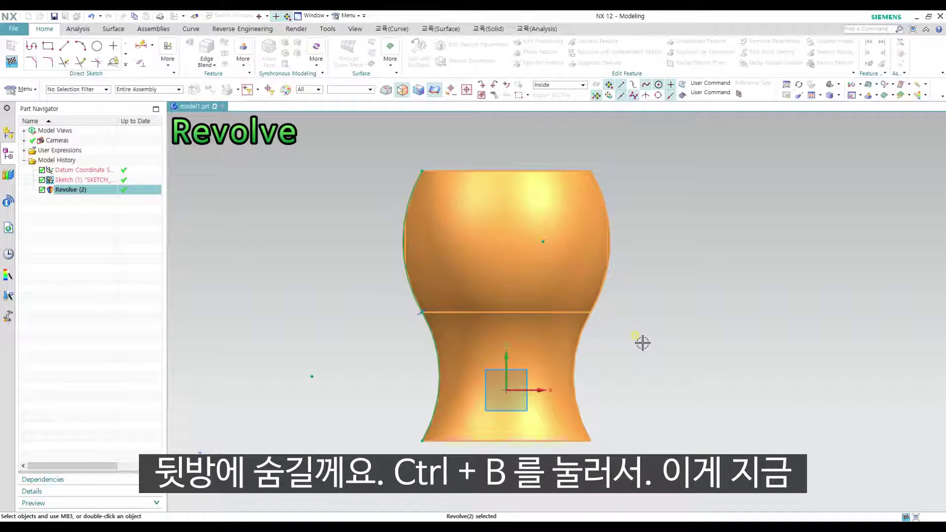
key("ctrl+b")
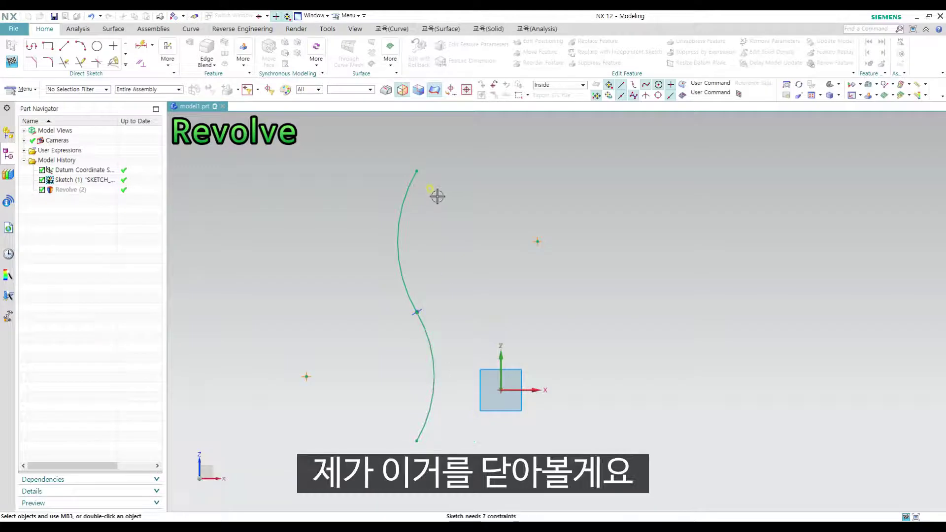
- Draw horizontal lines from both arc ends and a vertical line joining them beside the Z axis, finish the sketch and dismiss the report
key("l")
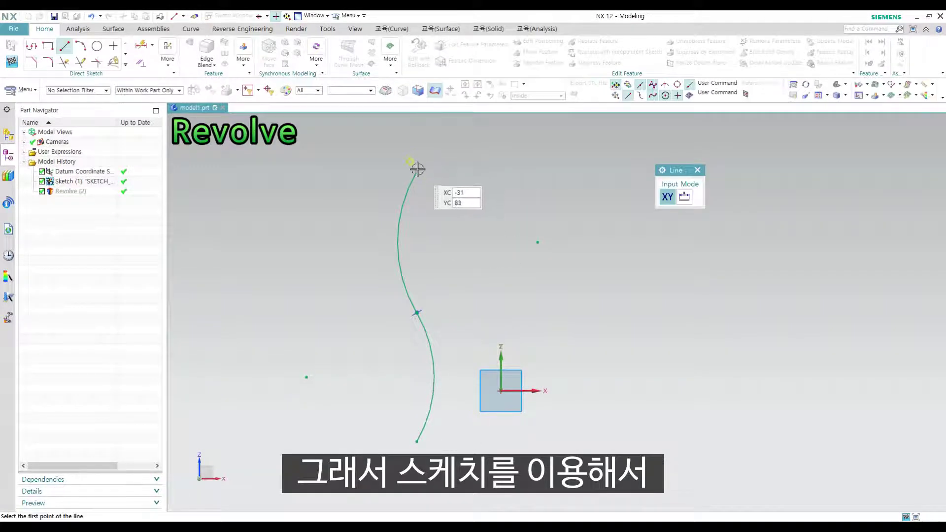
left_click(417, 172)
left_click(491, 171)
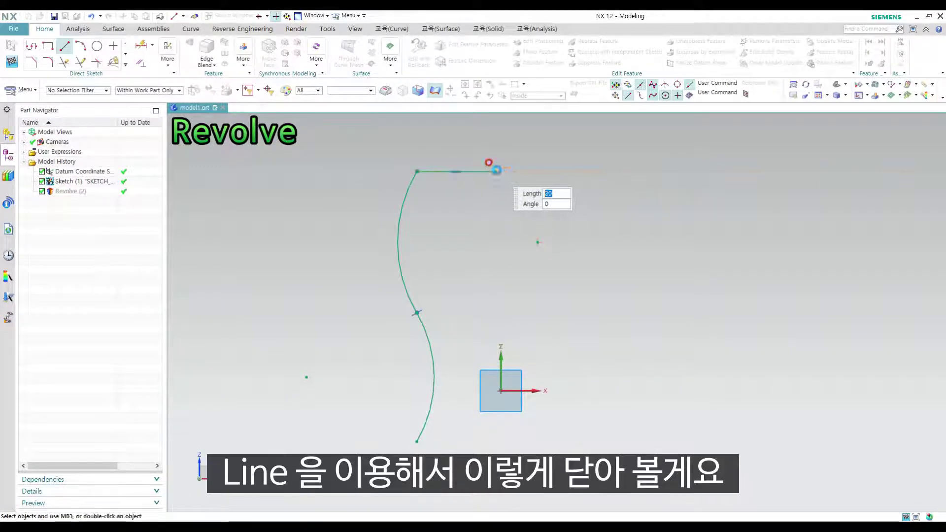
left_click(495, 171)
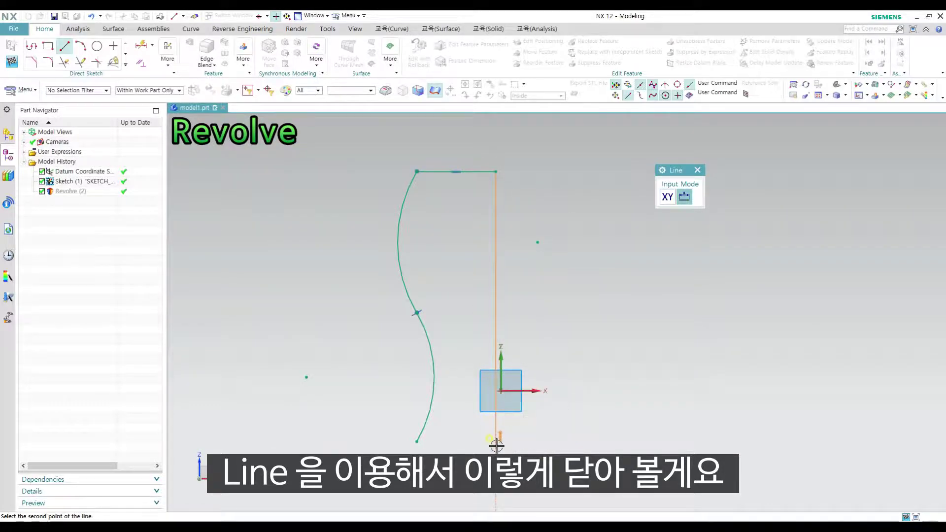
left_click(495, 446)
left_click(418, 441)
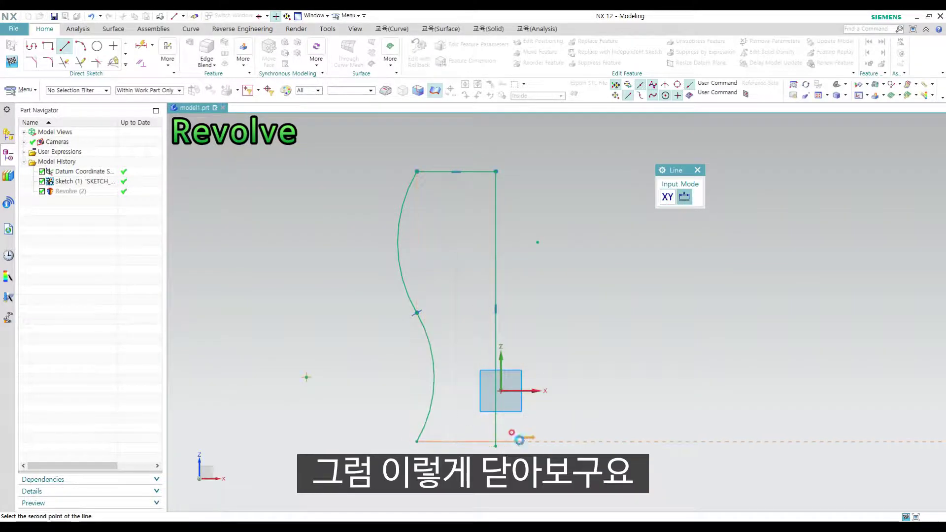
left_click(519, 440)
key("Escape")
key("ctrl+q")
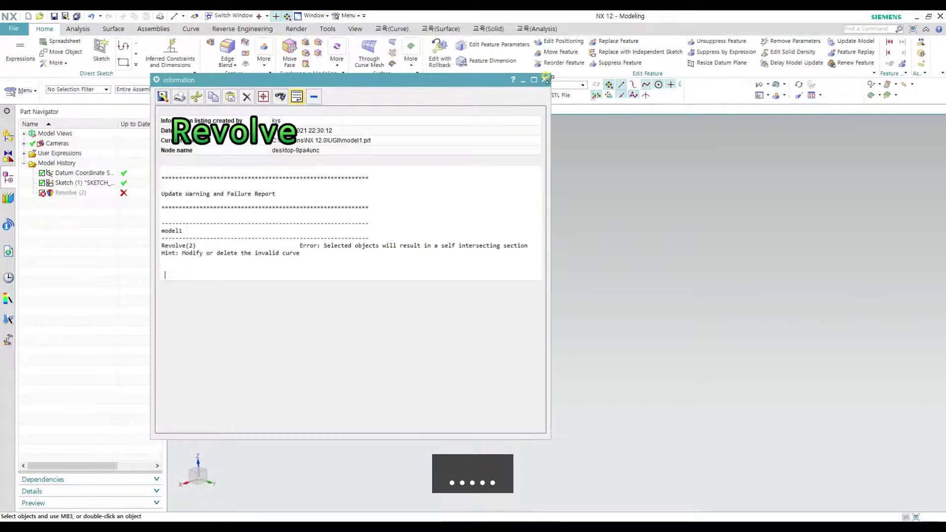
left_click(542, 80)
- Reopen the profile sketch and trim the overhanging ends where the lower horizontal line crosses the vertical line
double_click(501, 229)
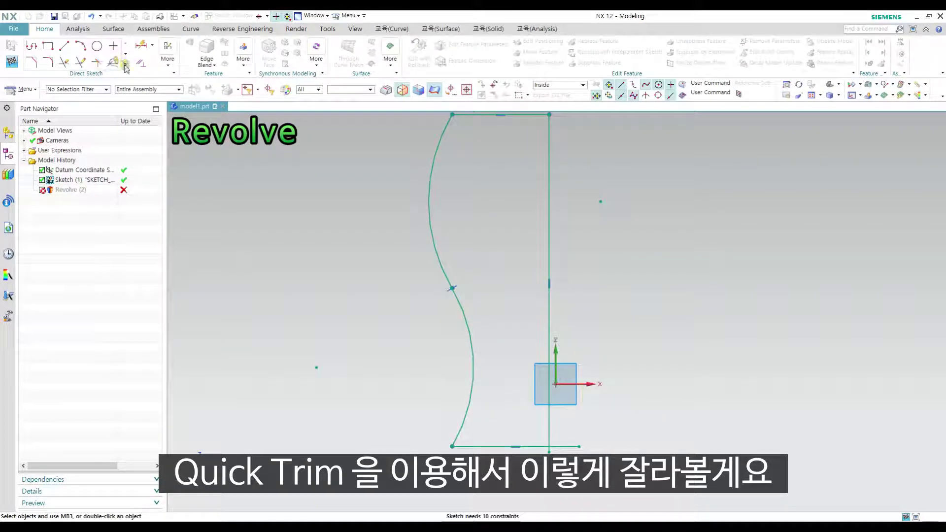
left_click(80, 61)
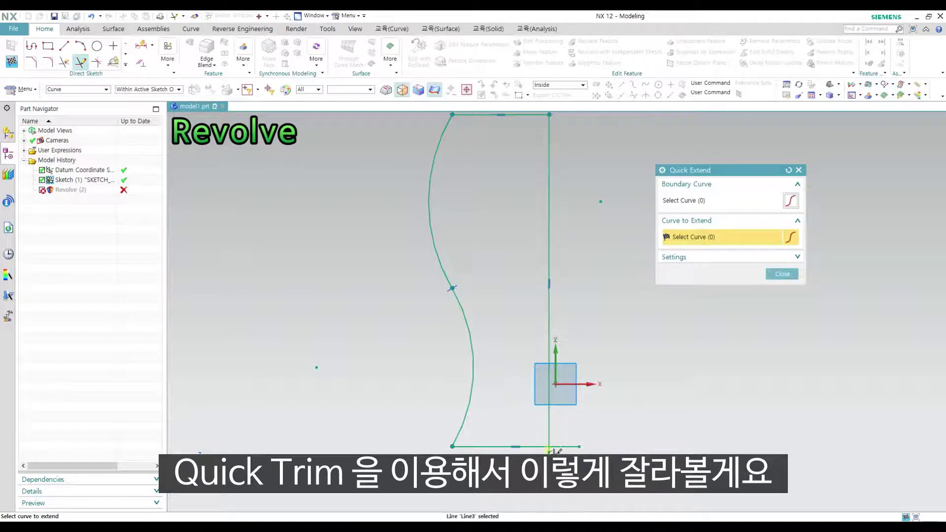
left_click(64, 62)
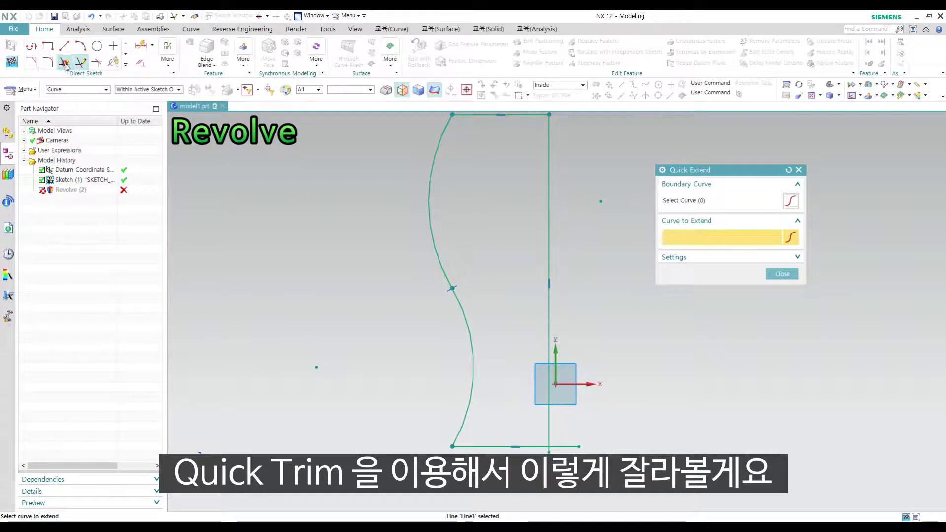
left_click(567, 446)
key("Escape")
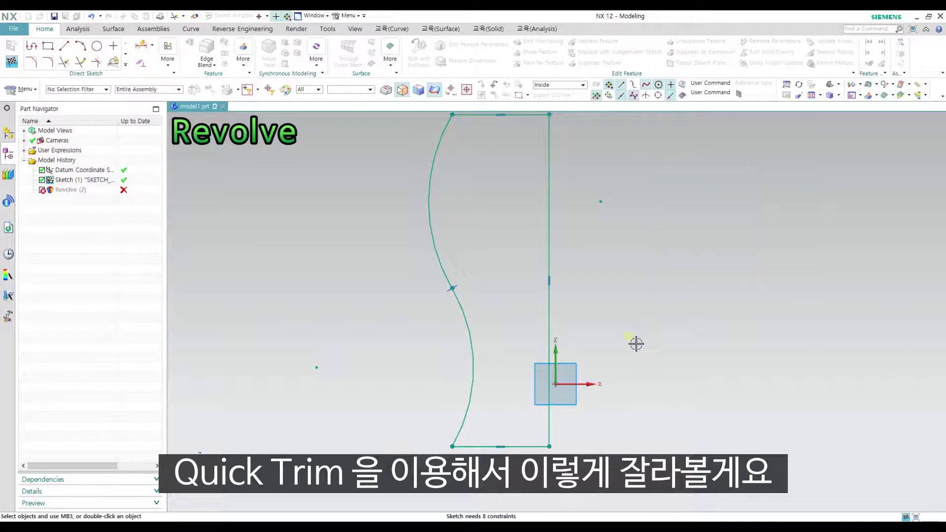
- Make the profile's vertical line collinear with the sketch's vertical axis and finish the sketch
middle_click_drag(636, 344, 606, 344, "shift")
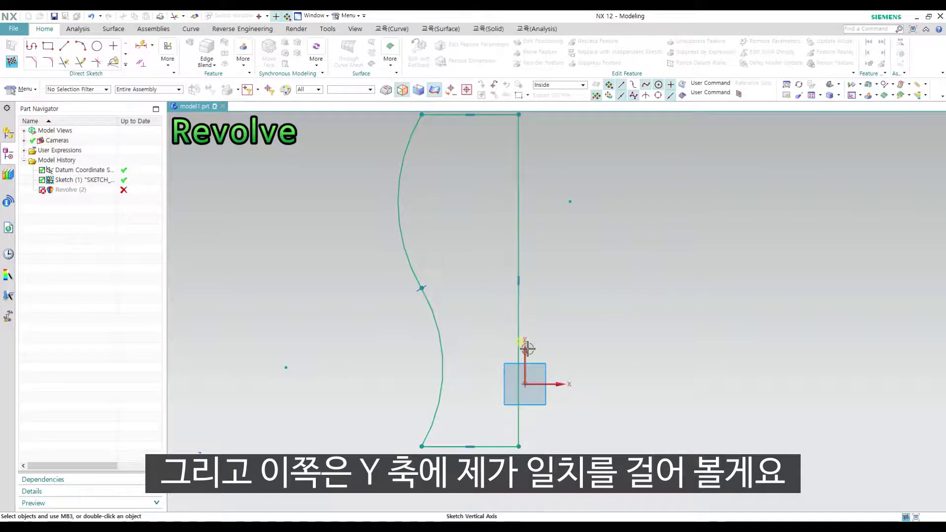
left_click(518, 235)
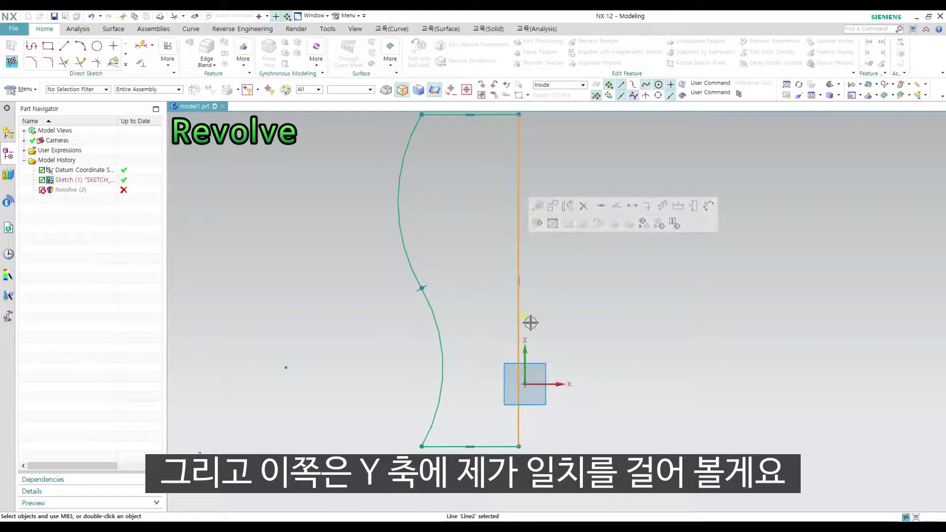
left_click(530, 349)
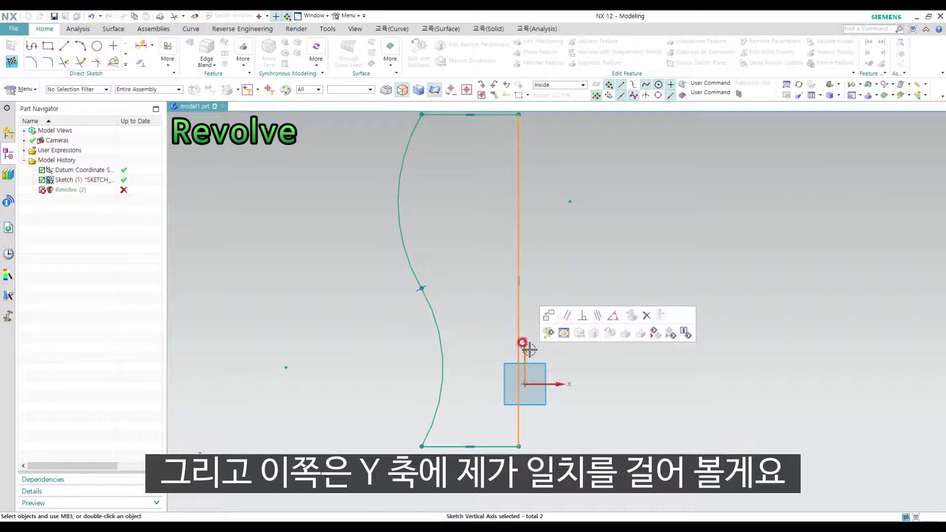
left_click(596, 320)
scroll(546, 382, "down", 2)
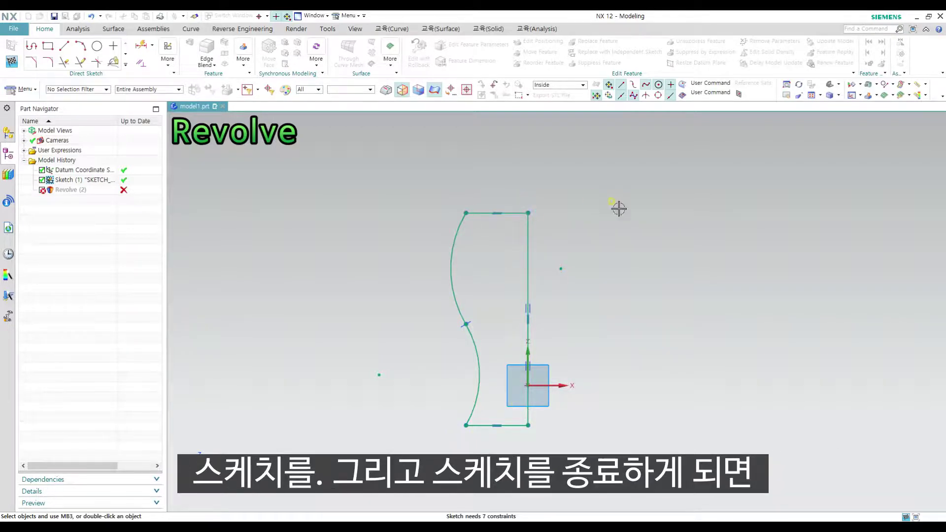
scroll(567, 302, "down", 1)
scroll(617, 318, "up", 1)
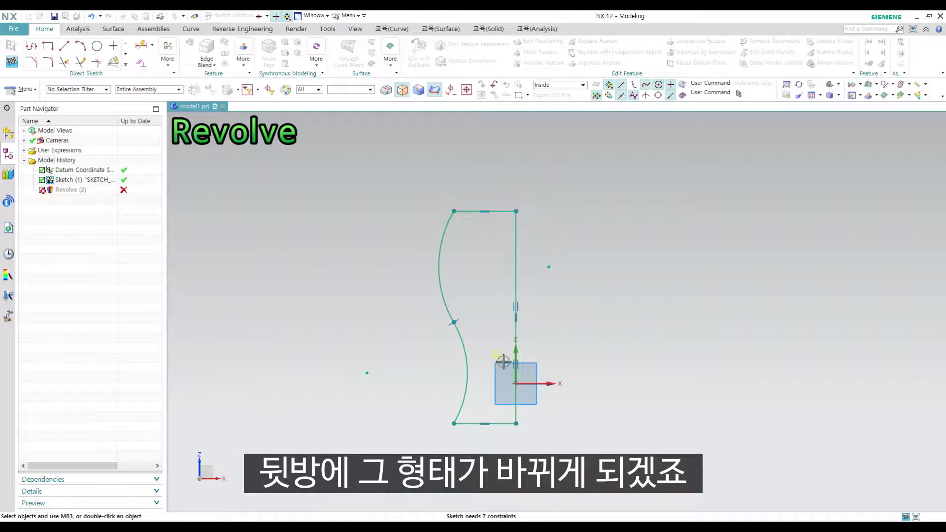
key("ctrl+q")
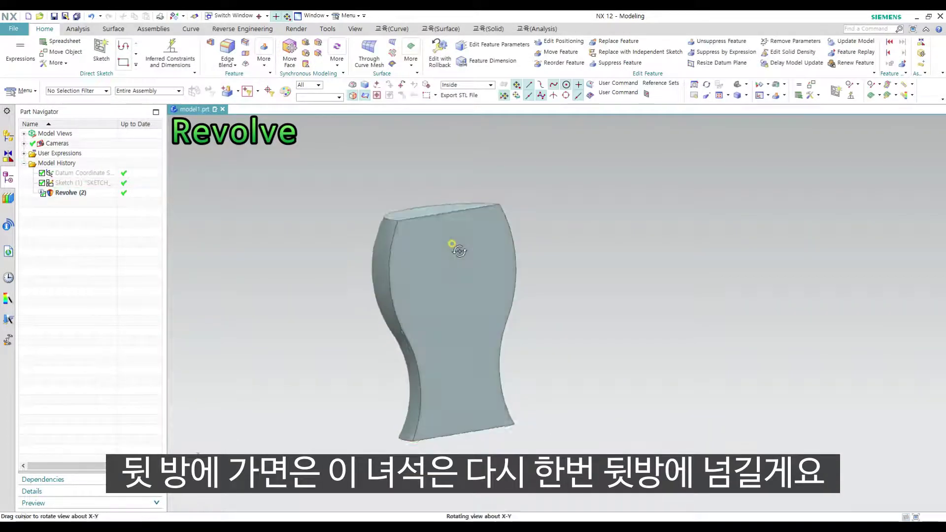
- Move the revolved body out of the hidden set and display it together with the sketch and datum coordinate system
left_click(483, 231)
key("ctrl+b")
key("ctrl+shift+b")
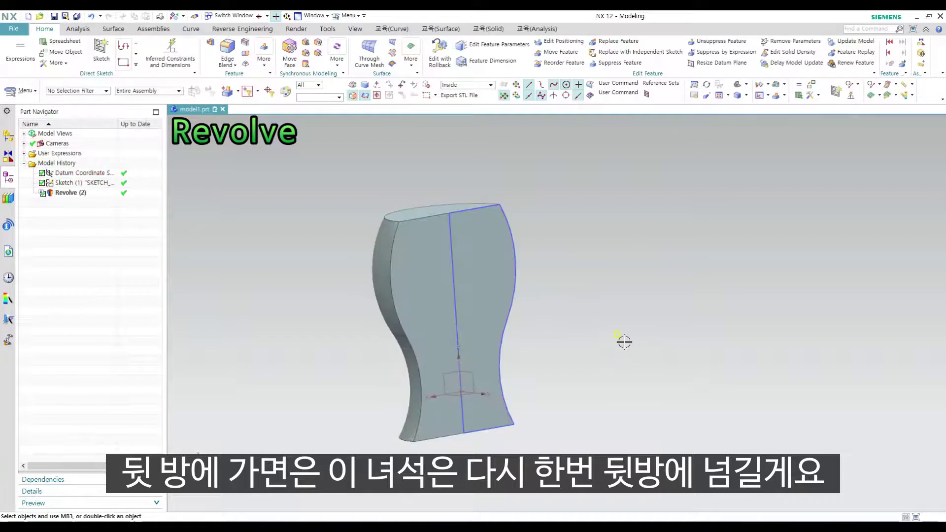